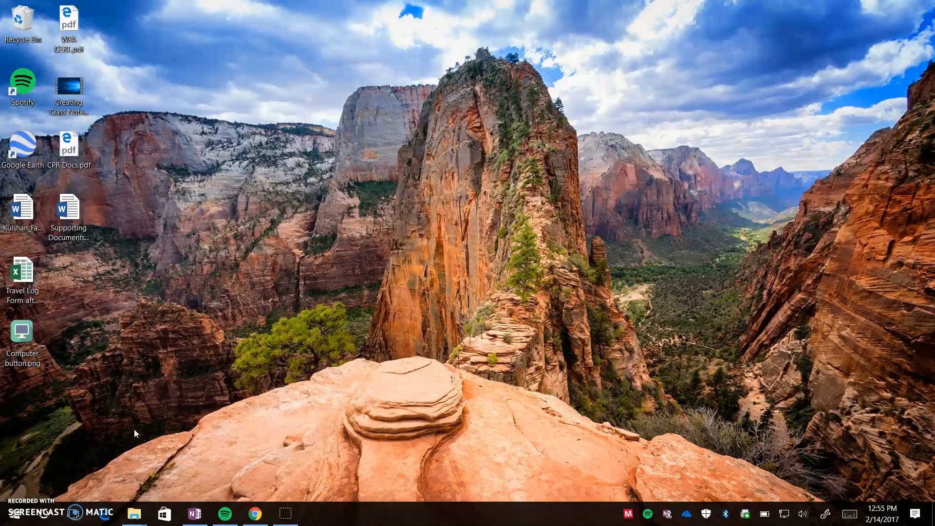
# - Switch to the open OneNote notebook window and maximize it
pyautogui.click(190, 517)
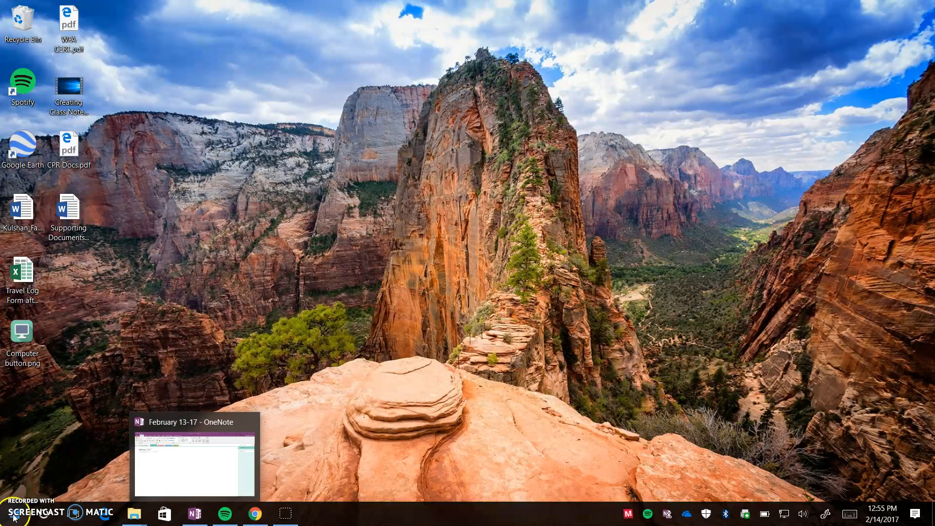
pyautogui.press('super')
pyautogui.click(400, 229)
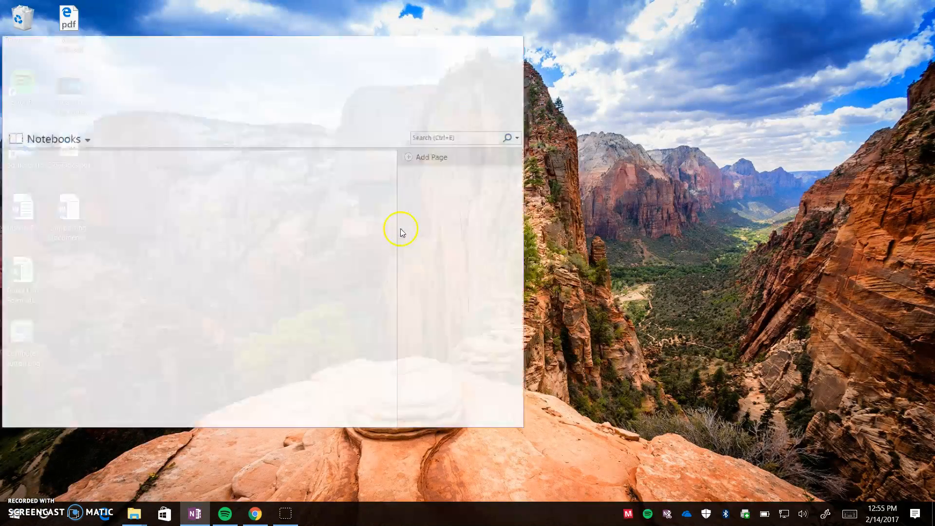
pyautogui.click(481, 42)
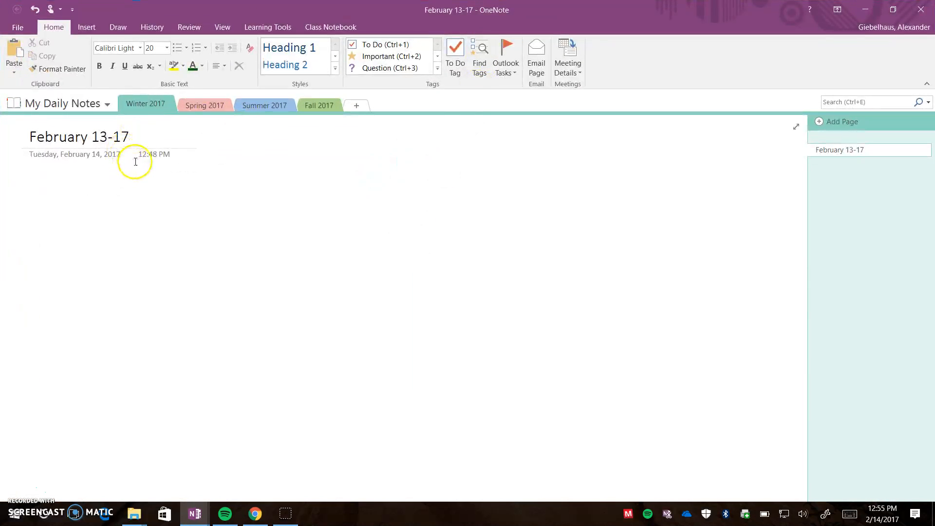
# - Look at the available storage locations for creating a new notebook, then return to the February 13-17 page
pyautogui.click(16, 28)
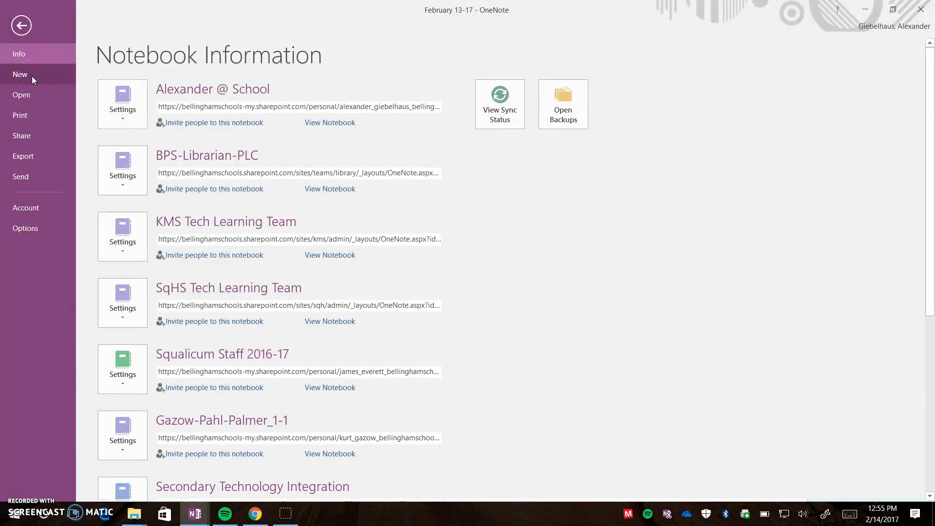
pyautogui.click(31, 76)
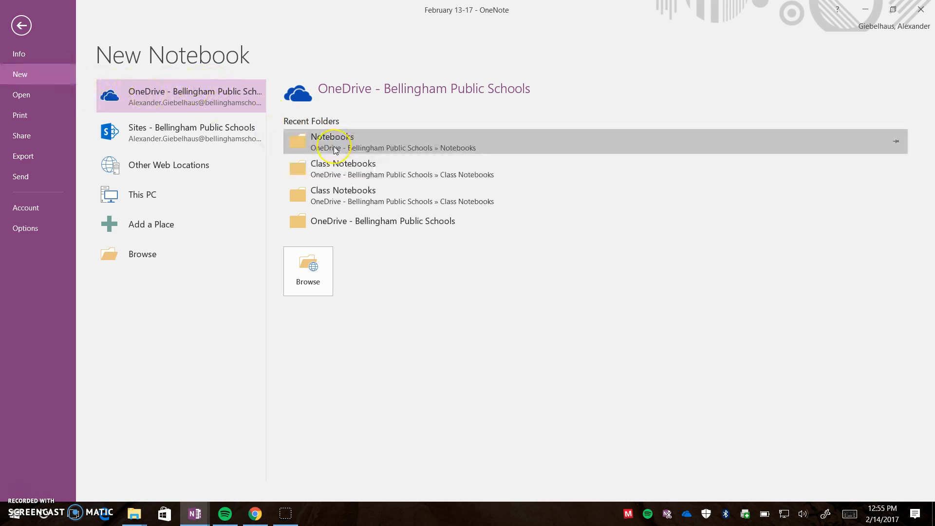
pyautogui.click(22, 25)
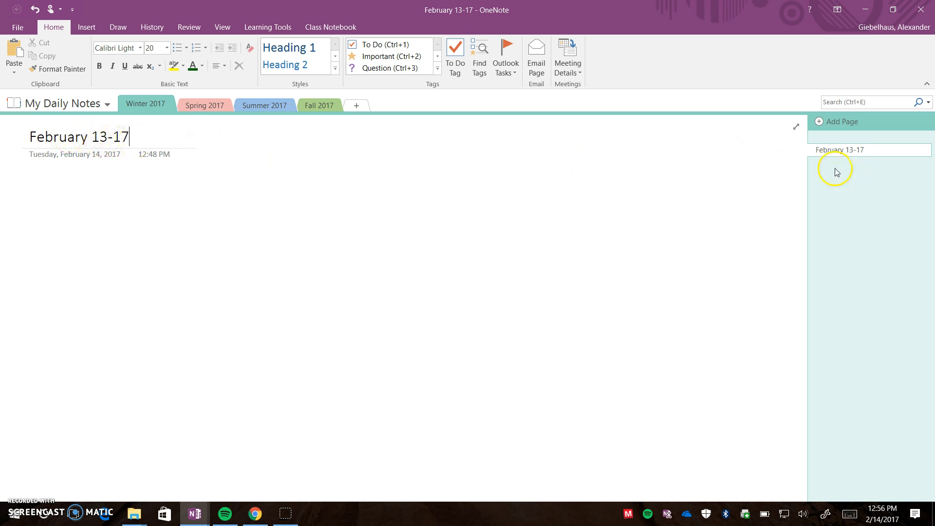
# - Add five blank pages below the February 13-17 page in the Winter 2017 section
pyautogui.click(835, 123)
pyautogui.click(835, 123)
pyautogui.click(836, 123)
pyautogui.click(835, 123)
pyautogui.click(836, 122)
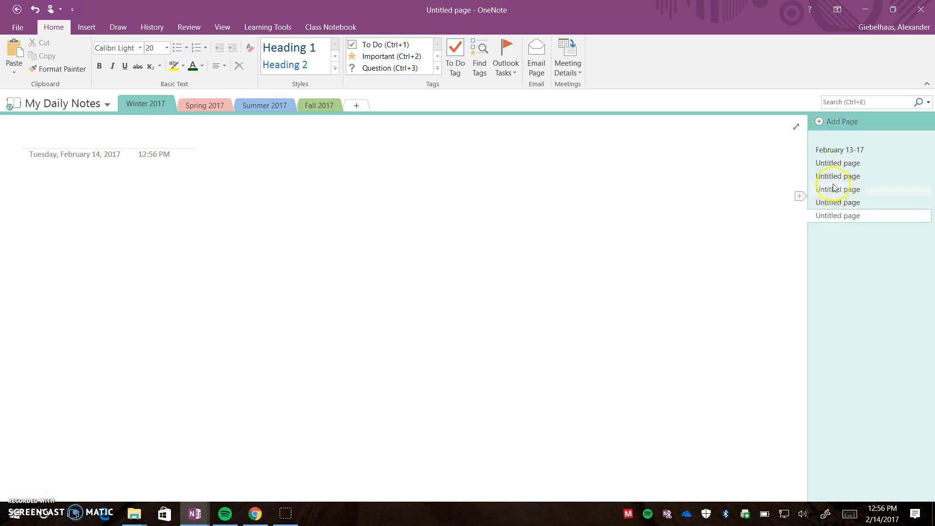
# - Title the first three blank pages "Monday", "Tueday" and "Wednesday"
pyautogui.click(833, 165)
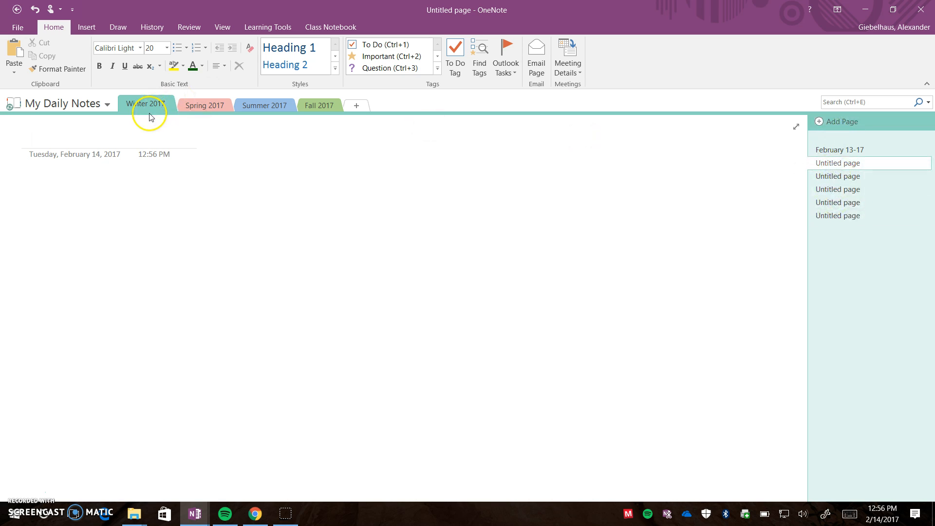
pyautogui.write('Monday')
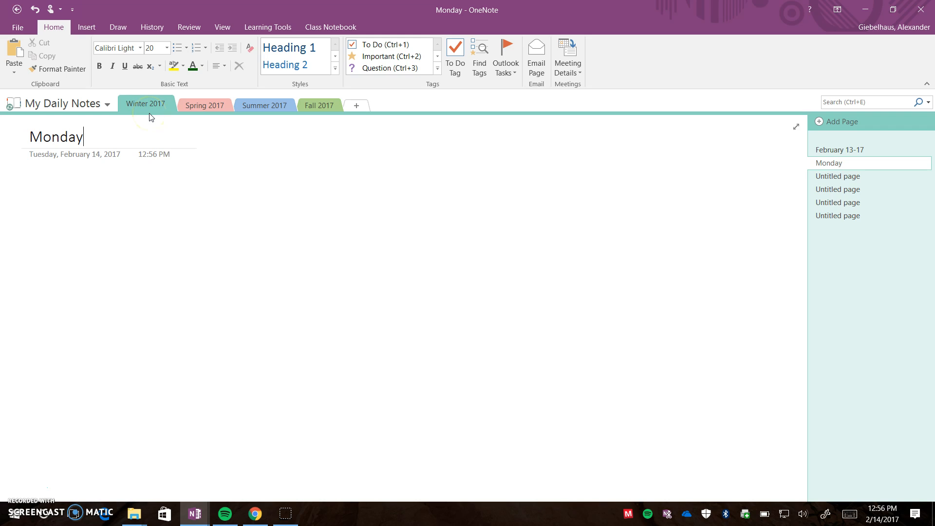
pyautogui.click(860, 178)
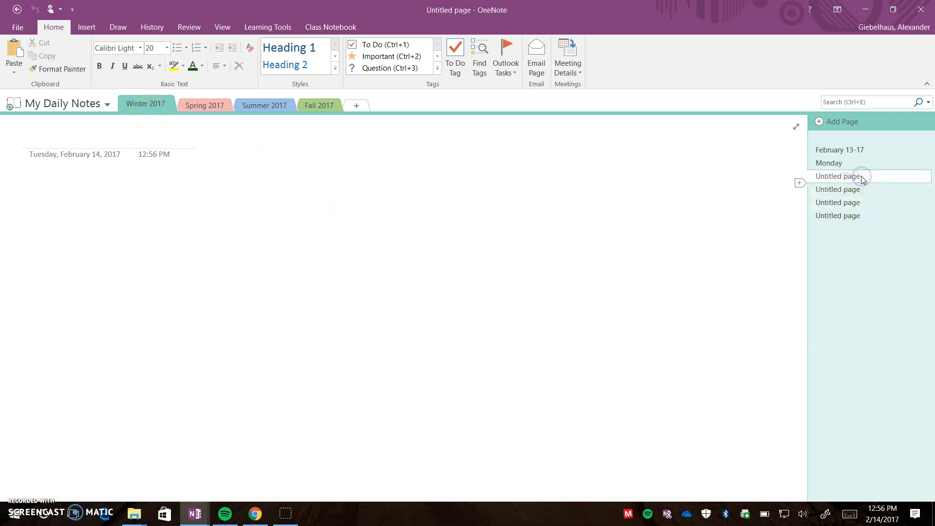
pyautogui.write('Tueday')
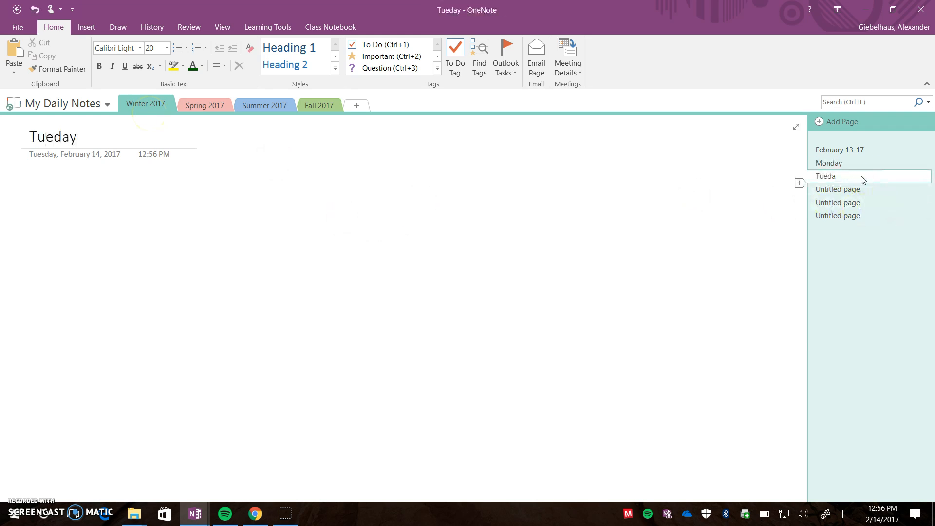
pyautogui.click(854, 190)
pyautogui.write('WE')
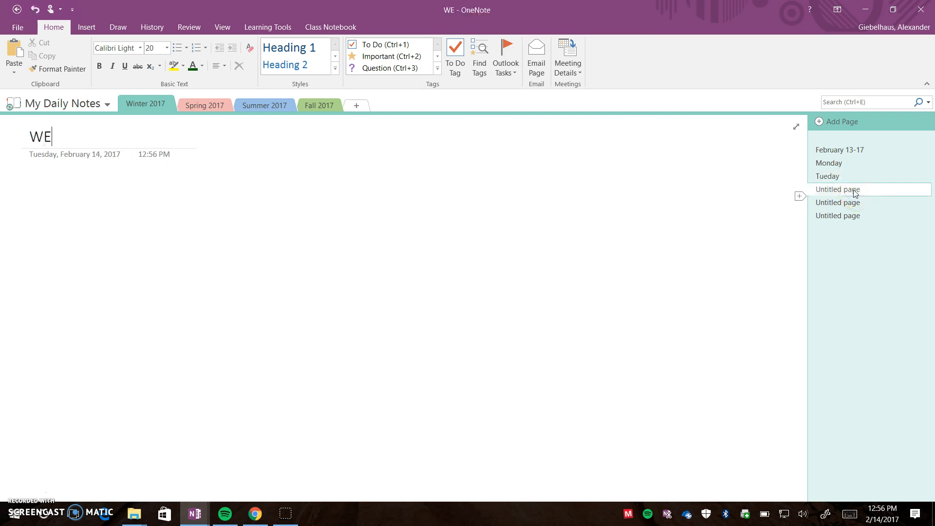
pyautogui.press('BackSpace')
pyautogui.press('BackSpace')
pyautogui.write('dnesday')
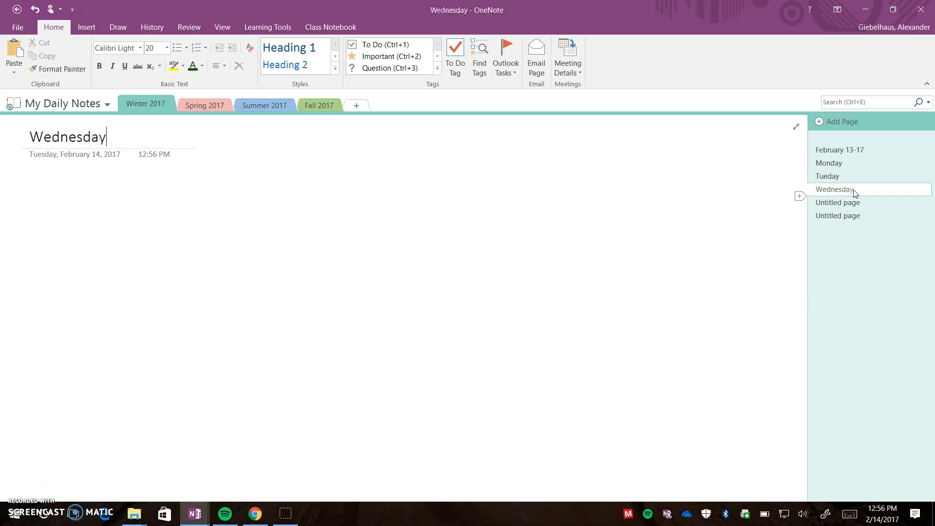
# - Title the remaining two blank pages "Thursday" and "Friday"
pyautogui.click(837, 201)
pyautogui.write('Thursday')
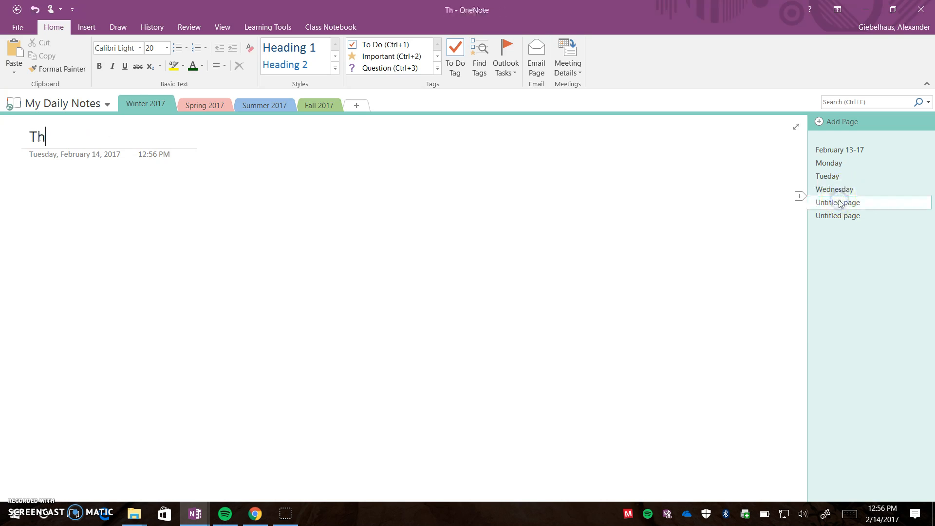
pyautogui.click(848, 220)
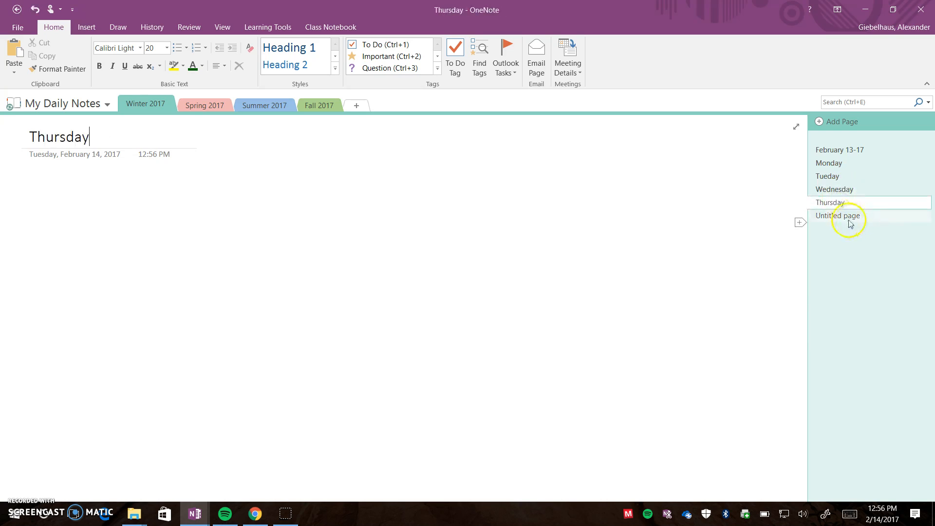
pyautogui.write('Friday')
# - Correct the misspelled title of the second weekday page to "Tuesday"
pyautogui.click(849, 177)
pyautogui.click(47, 137)
pyautogui.write('s')
# - Make the Monday through Friday pages subpages of February 13-17, then collapse and expand the group
pyautogui.click(825, 215)
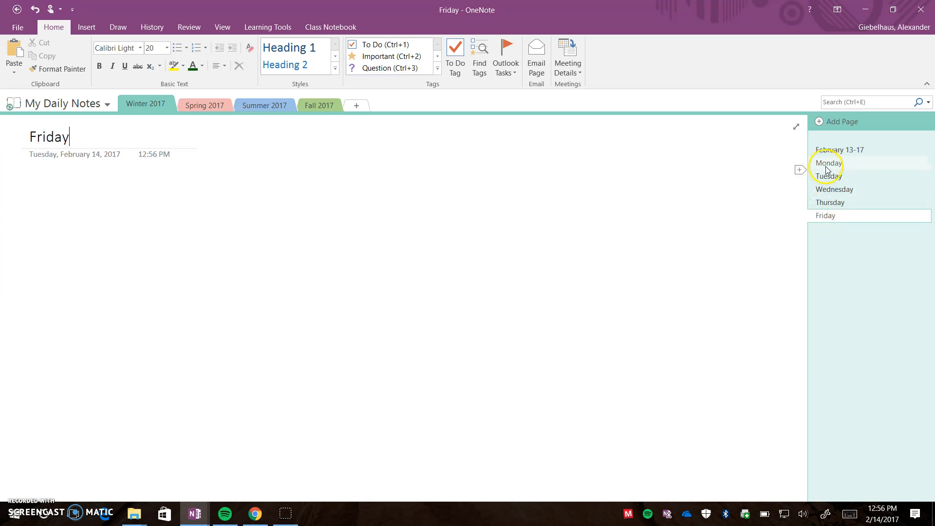
pyautogui.keyDown('shift'); pyautogui.click(829, 165); pyautogui.keyUp('shift')
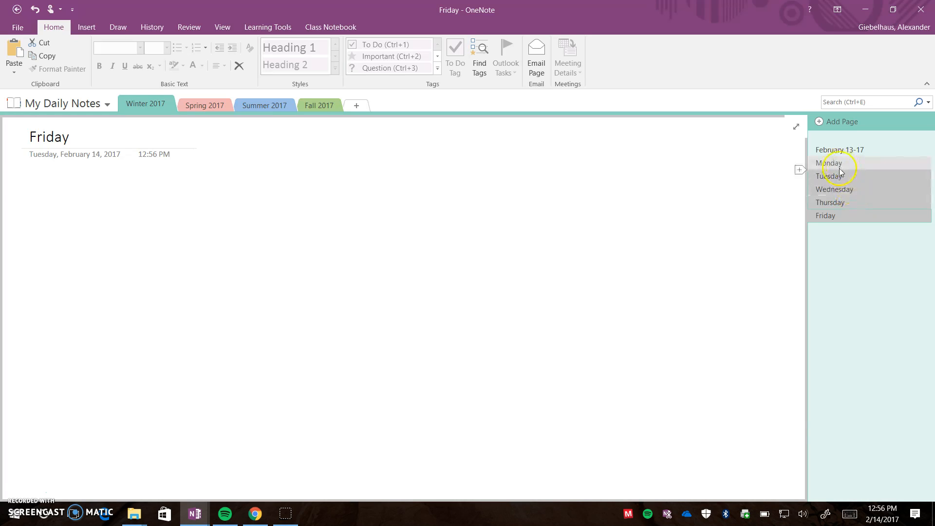
pyautogui.click(837, 219)
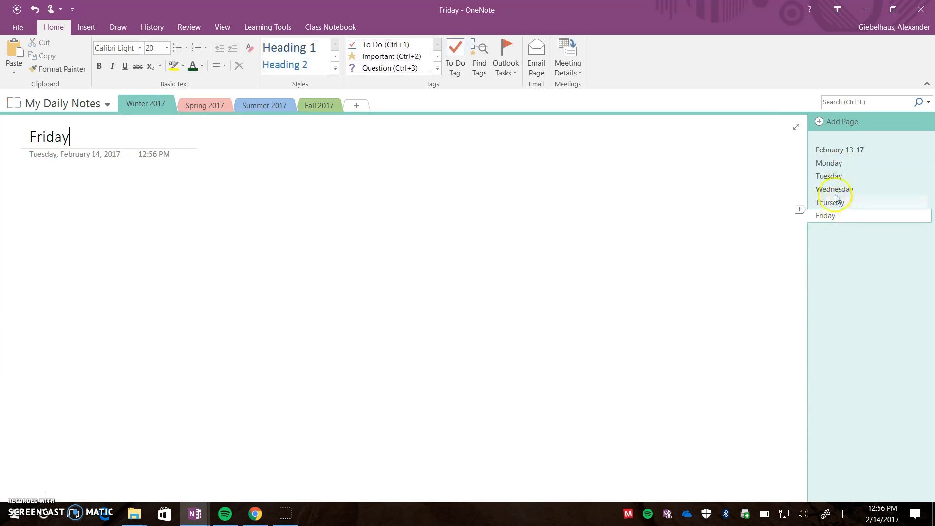
pyautogui.keyDown('shift'); pyautogui.click(836, 163); pyautogui.keyUp('shift')
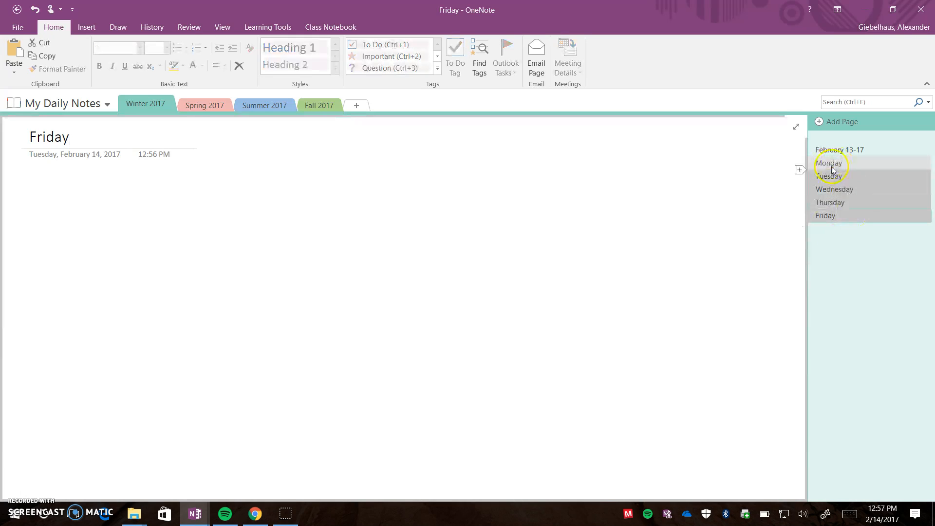
pyautogui.rightClick(855, 178)
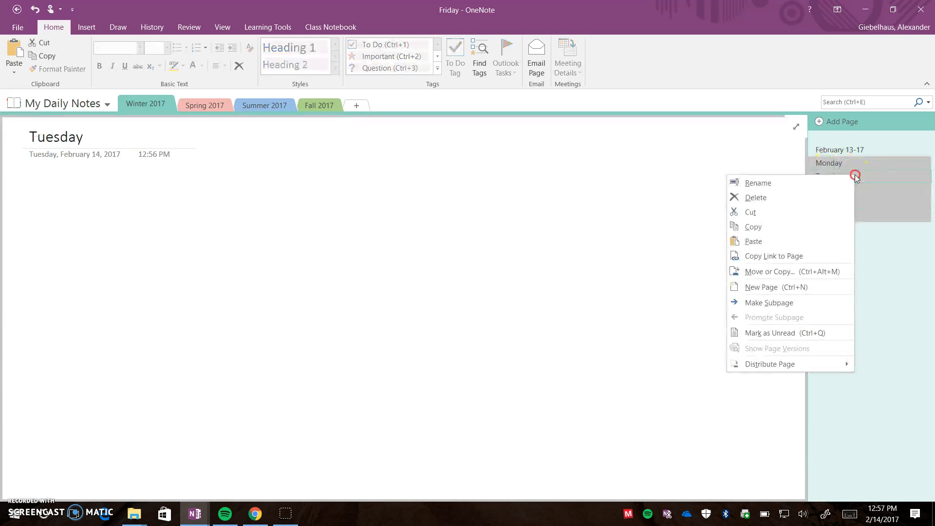
pyautogui.click(813, 303)
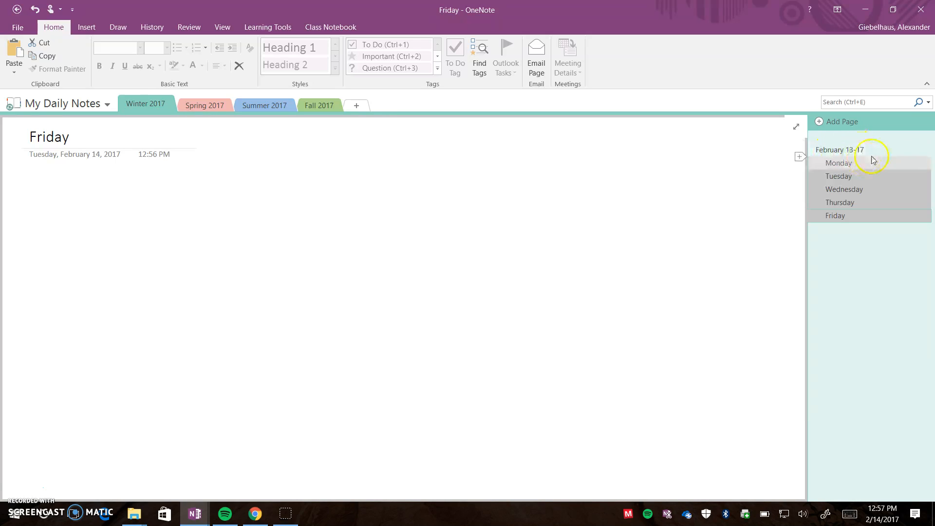
pyautogui.click(923, 153)
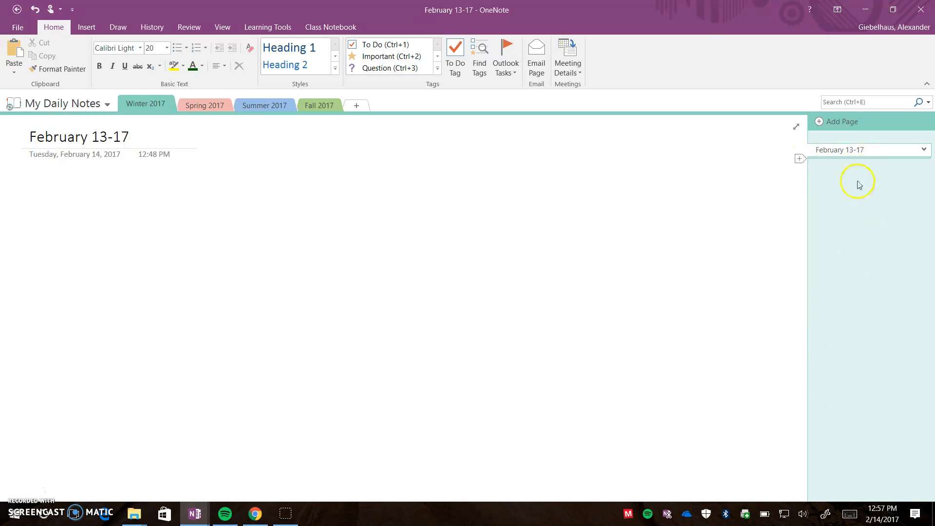
pyautogui.click(924, 151)
# - Copy all five subpages, Monday through Friday, under February 13-17
pyautogui.click(841, 162)
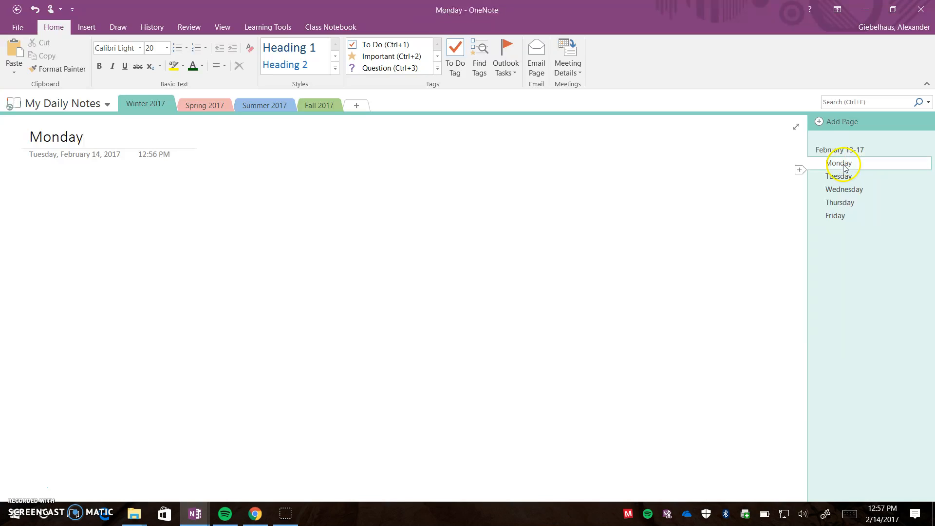
pyautogui.keyDown('shift'); pyautogui.click(835, 216); pyautogui.keyUp('shift')
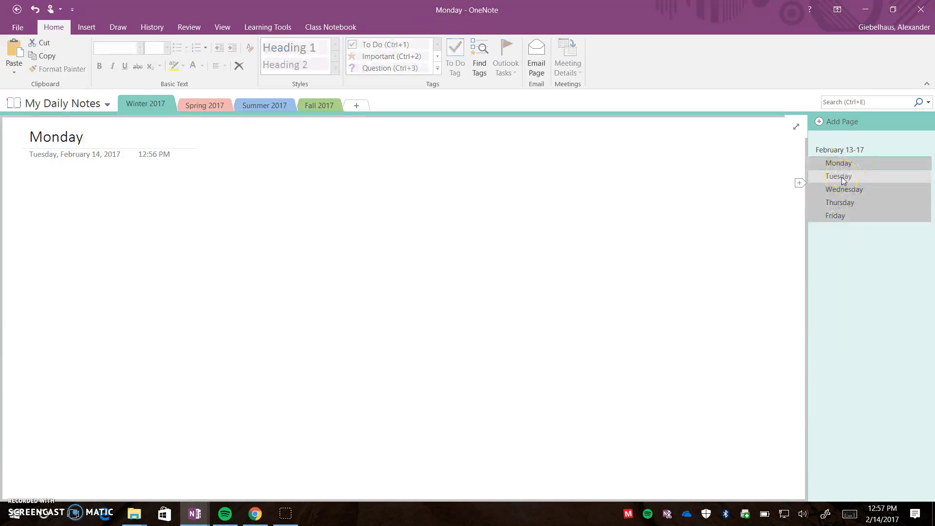
pyautogui.click(851, 221)
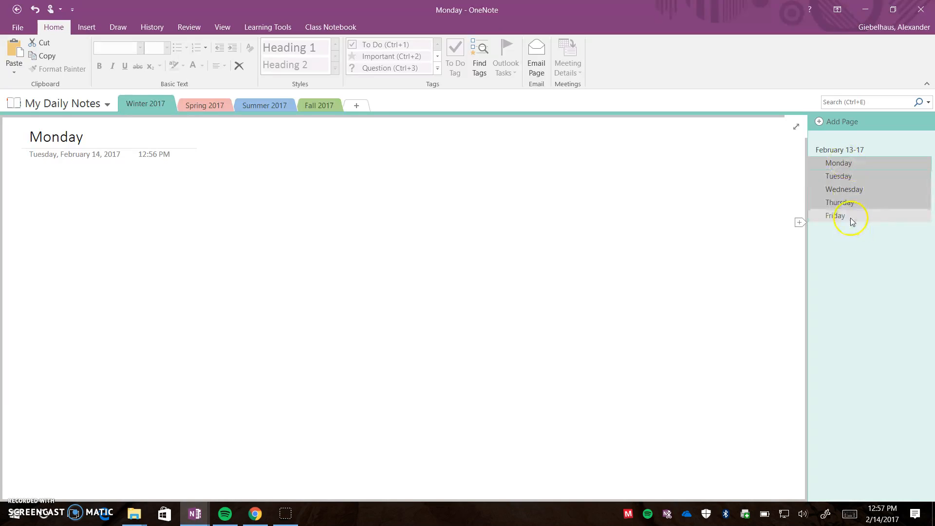
pyautogui.rightClick(842, 189)
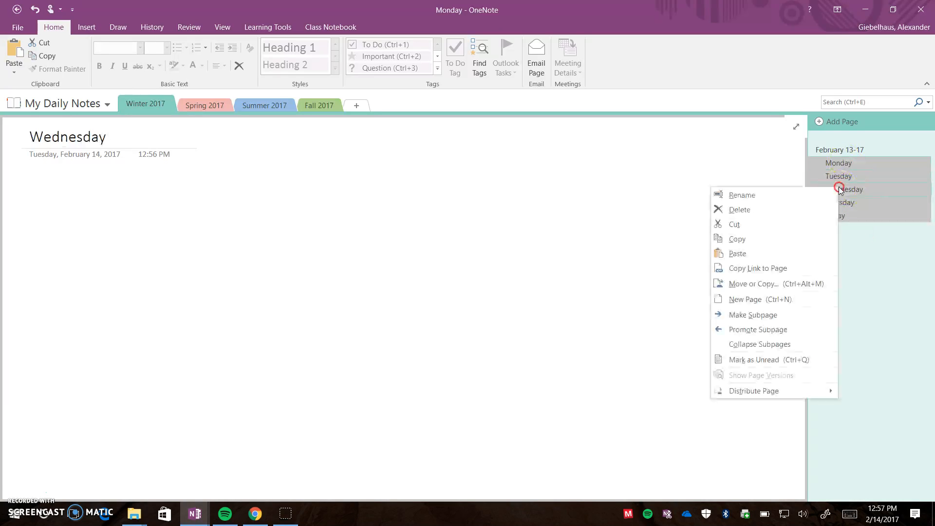
pyautogui.click(804, 239)
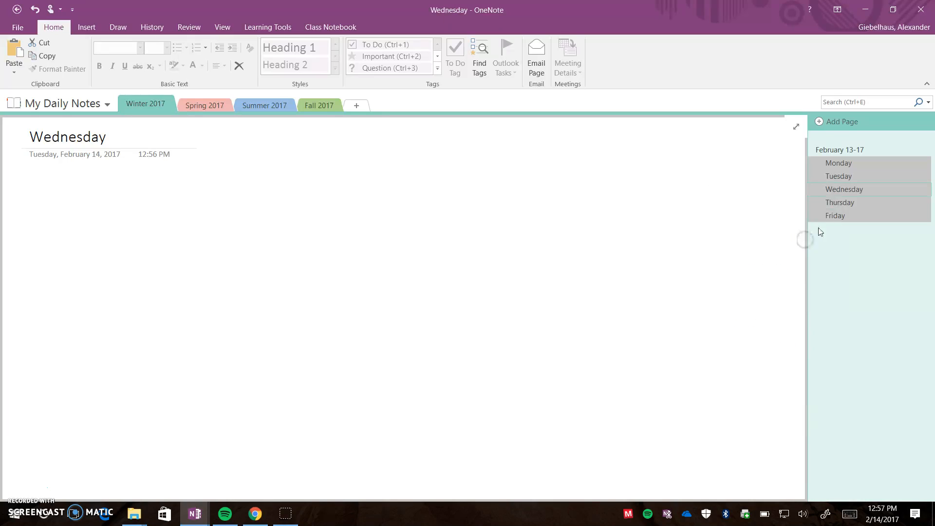
# - Add a new page titled "February 1 -1" below the weekday subpages and collapse the February 13-17 group
pyautogui.rightClick(825, 232)
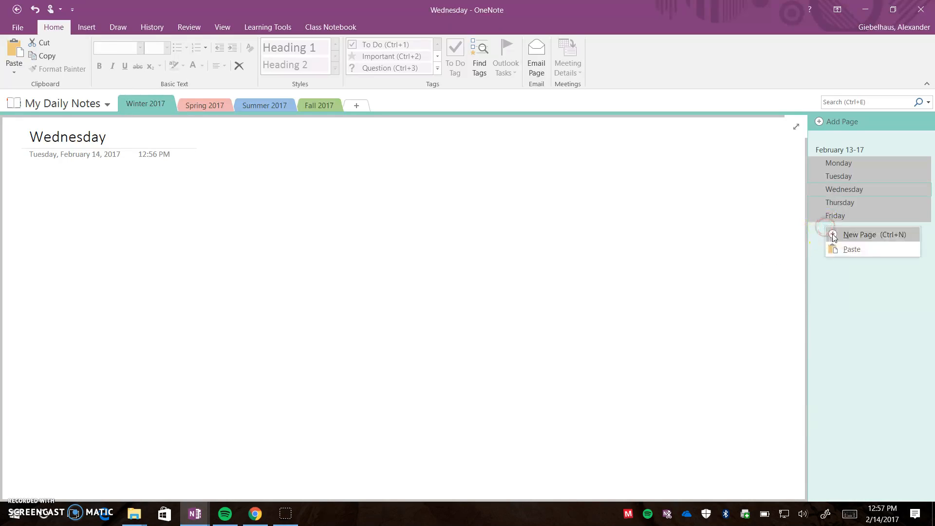
pyautogui.click(831, 234)
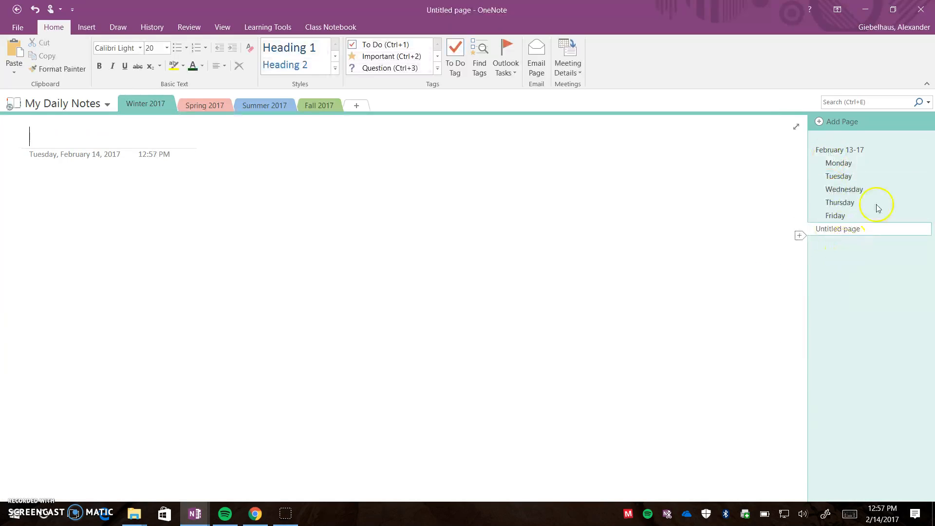
pyautogui.click(924, 152)
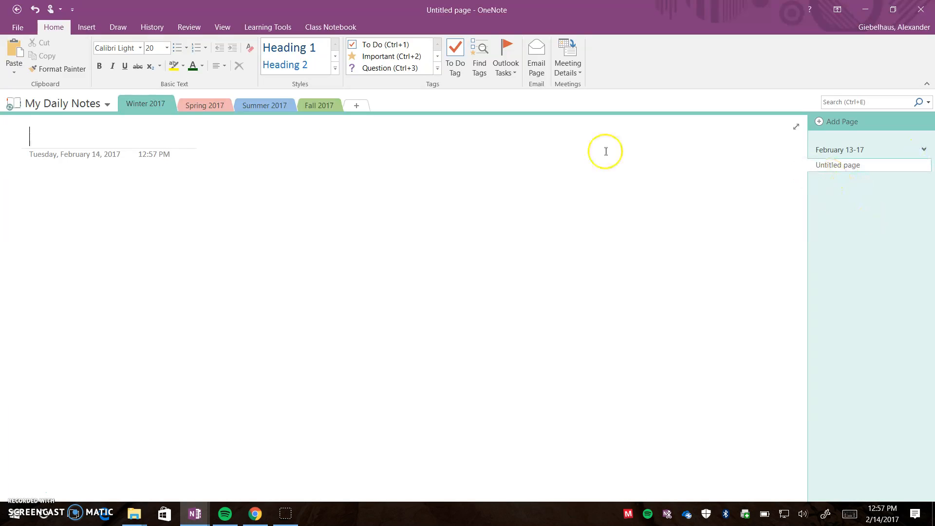
pyautogui.write('Febray')
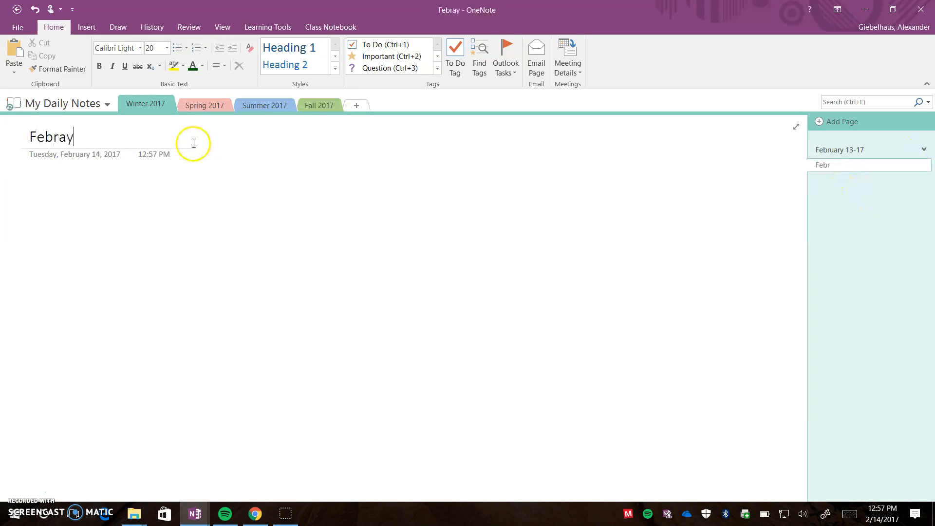
pyautogui.press('BackSpace')
pyautogui.press('BackSpace')
pyautogui.write('uary ')
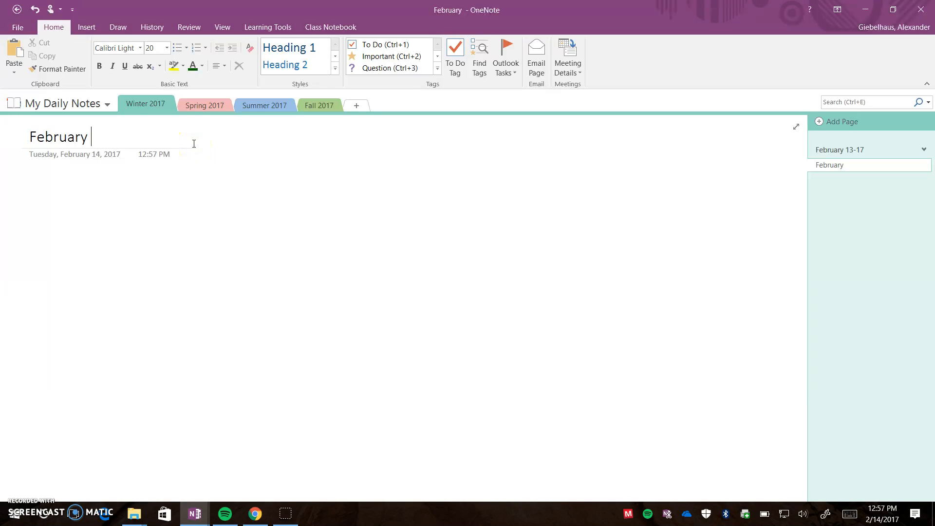
pyautogui.write('1 -1')
# - Paste the copied weekday subpages under February 1 -1 and return to the February 13-17 page
pyautogui.rightClick(852, 187)
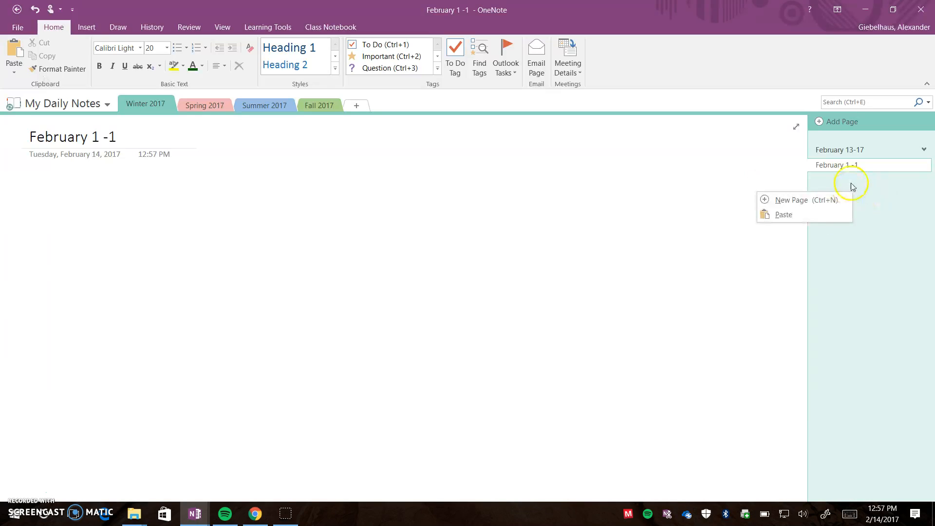
pyautogui.click(816, 217)
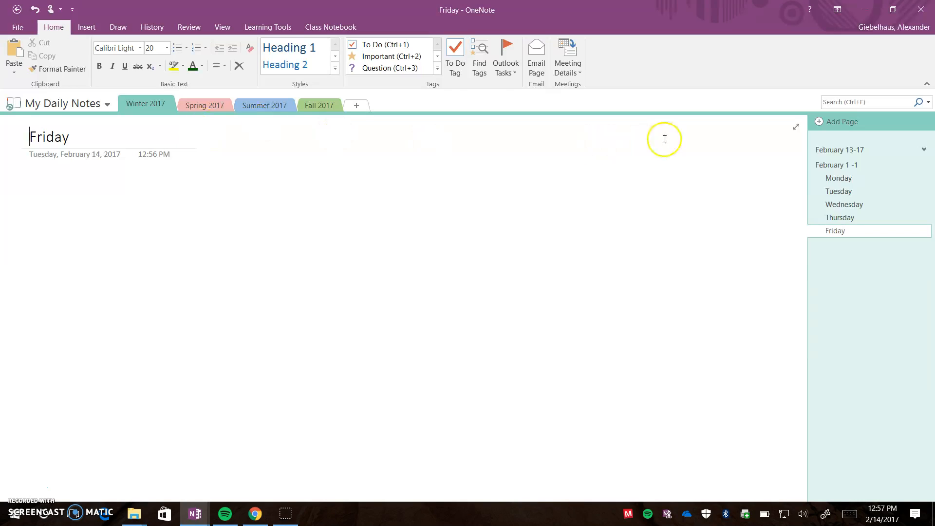
pyautogui.click(839, 149)
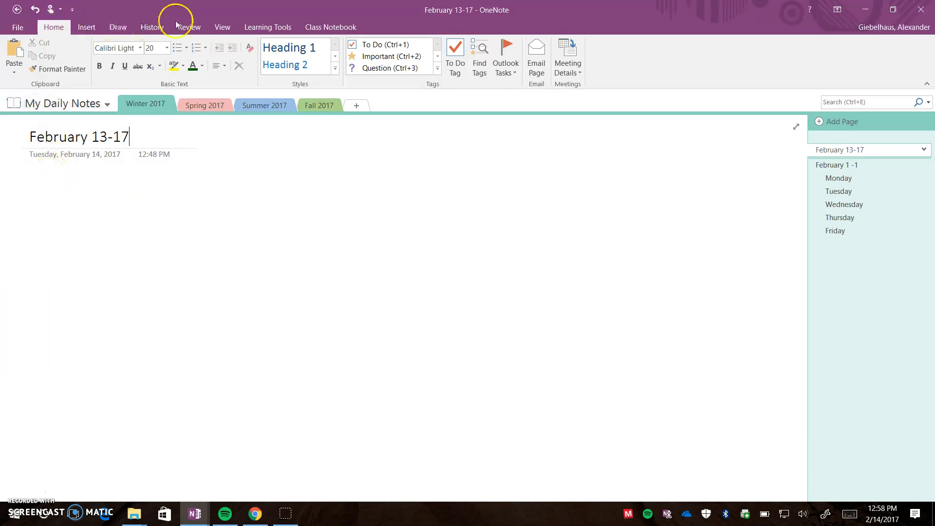
# - Add rule lines to the February 13-17 page
pyautogui.click(218, 29)
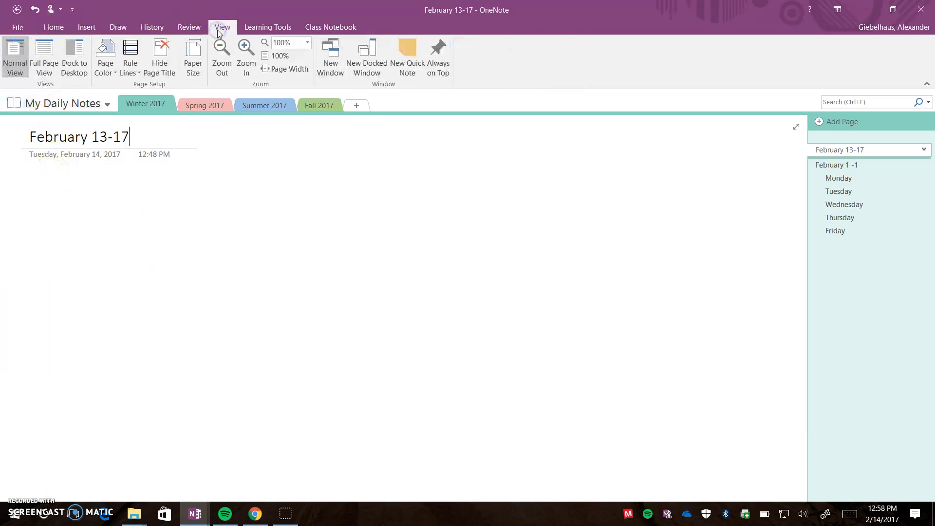
pyautogui.click(136, 53)
pyautogui.click(125, 78)
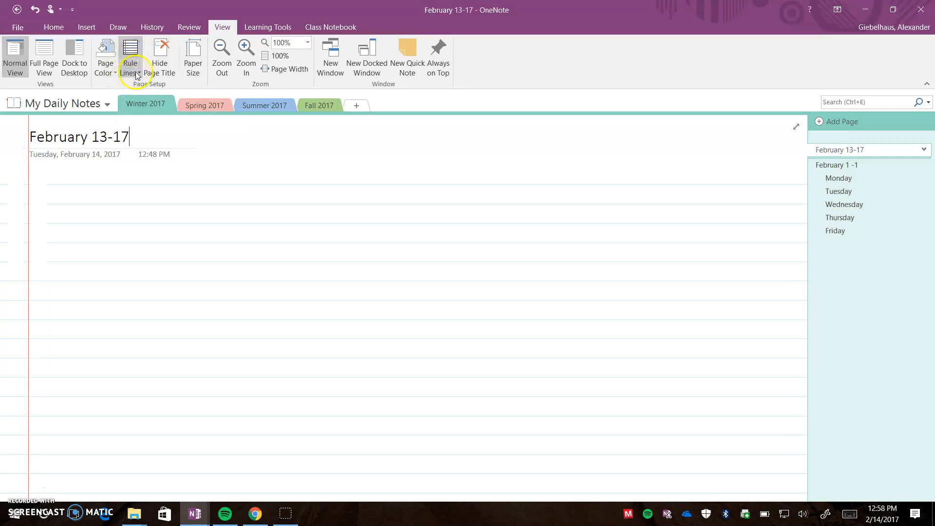
# - Try the next wider rule-line spacing on the February 13-17 page and return to the narrower spacing
pyautogui.click(136, 73)
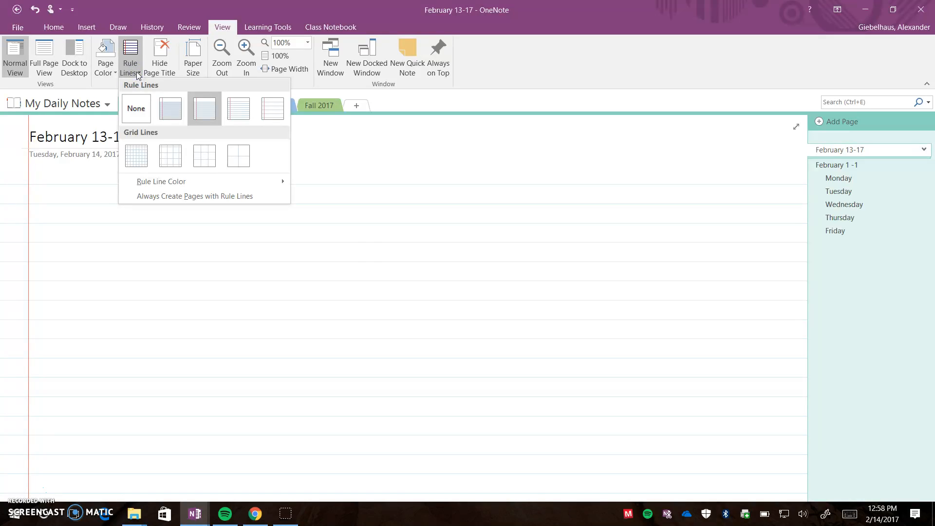
pyautogui.click(236, 108)
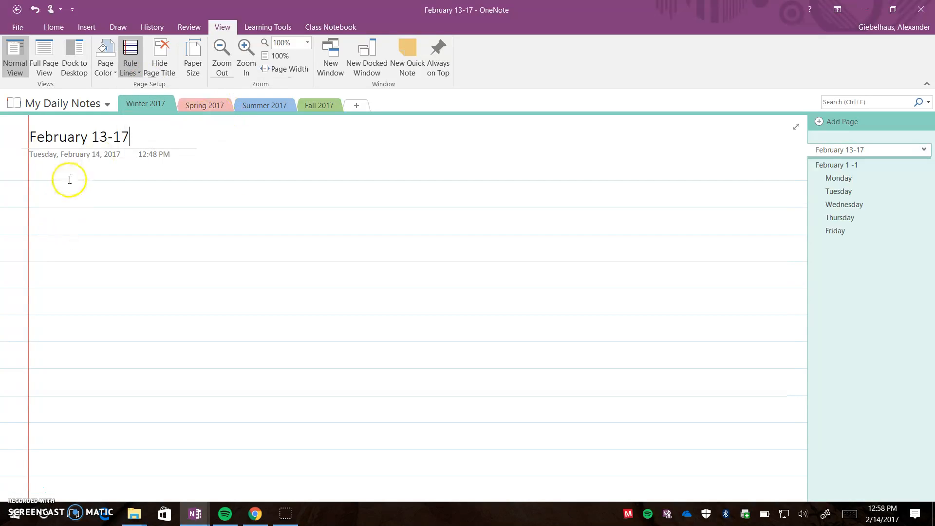
pyautogui.click(137, 73)
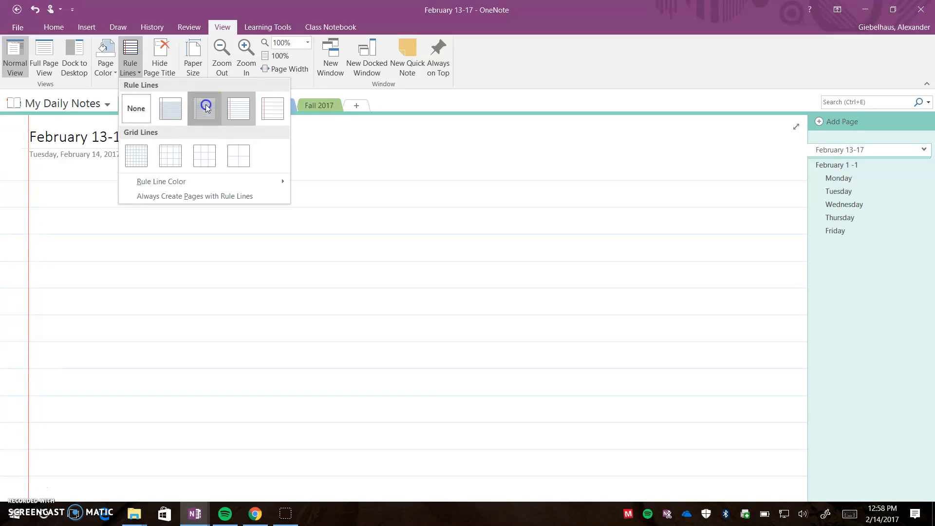
pyautogui.click(204, 108)
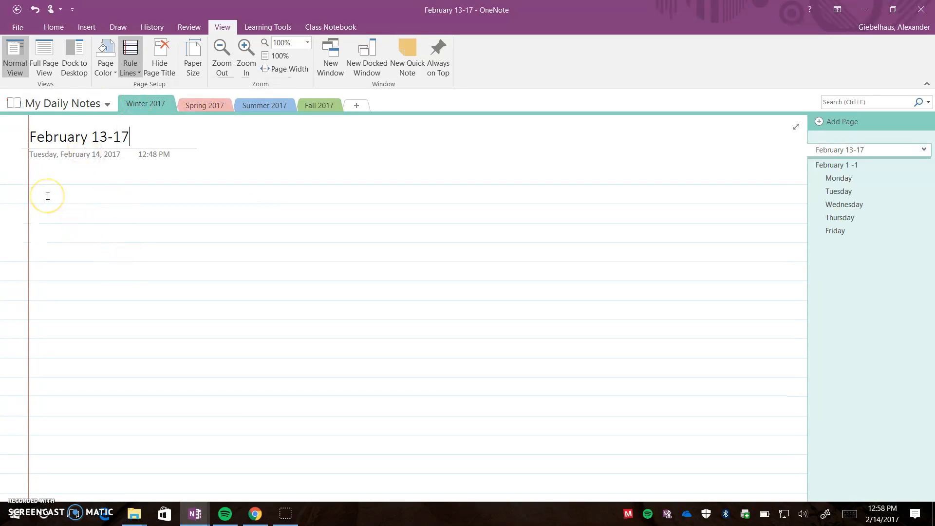
# - Handwrite a short sentence naming the notebook's owner along the page's first ruled line with the thin black pen
pyautogui.click(119, 28)
pyautogui.click(100, 57)
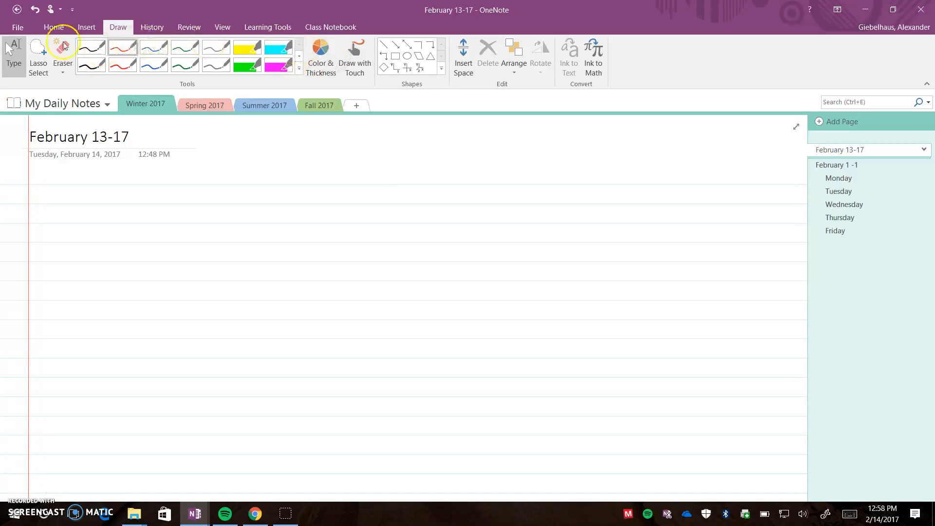
pyautogui.click(64, 73)
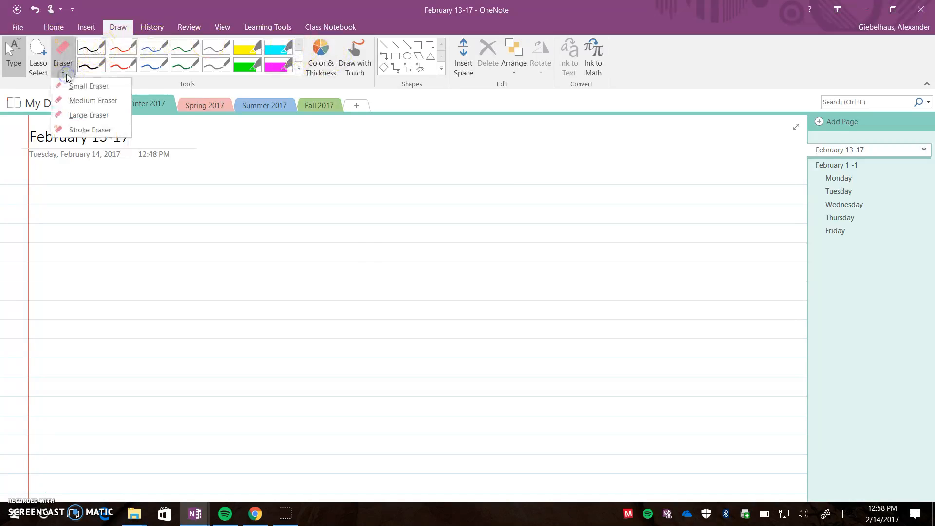
pyautogui.click(107, 43)
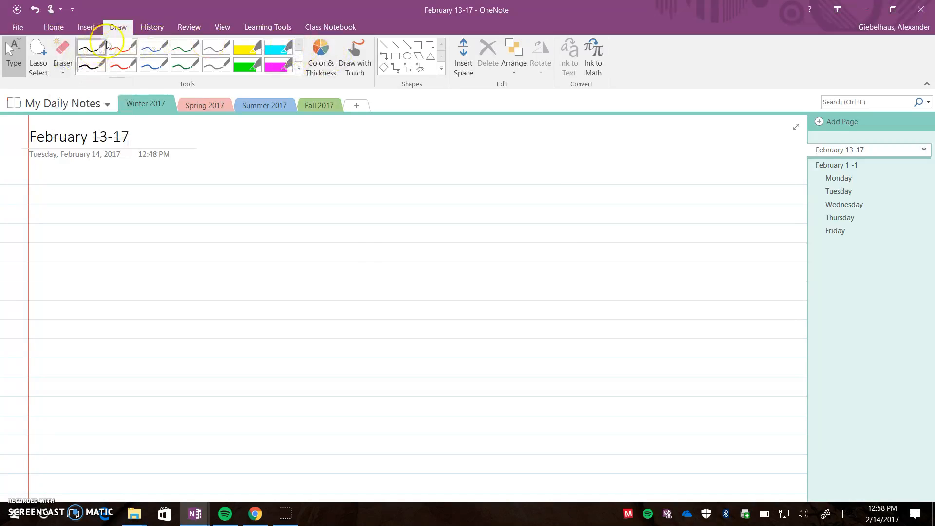
pyautogui.click(86, 54)
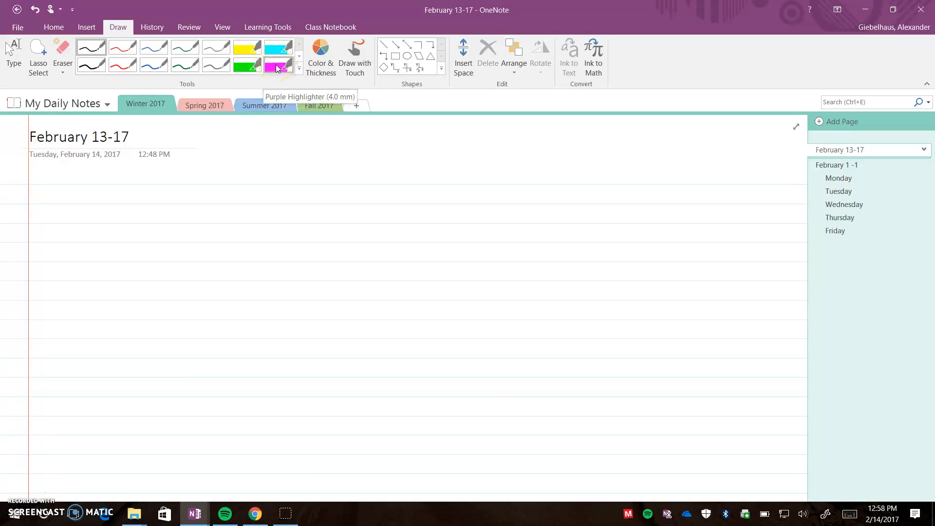
pyautogui.click(228, 221)
pyautogui.moveTo(227, 221); pyautogui.dragTo(249, 228)
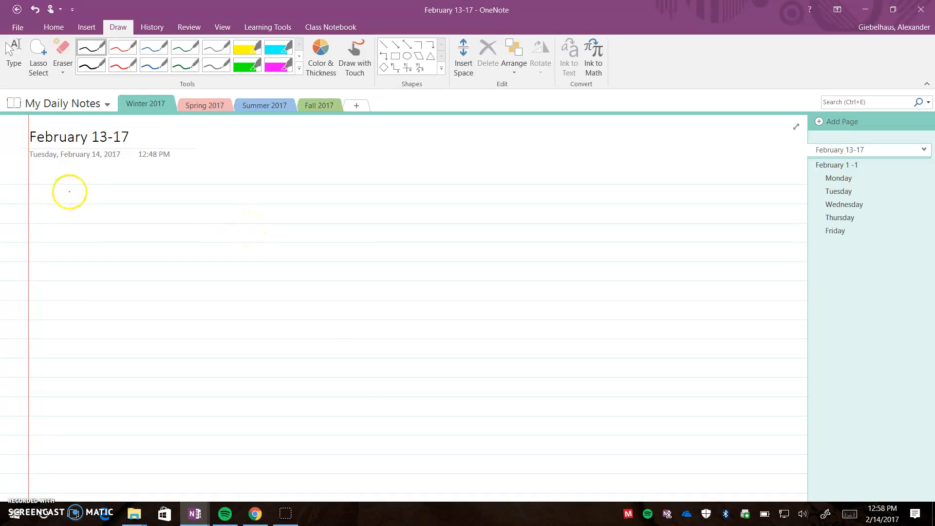
pyautogui.moveTo(73, 190)
pyautogui.mouseDown()
pyautogui.moveTo(74, 206)
pyautogui.moveTo(125, 195)
pyautogui.moveTo(188, 211)
pyautogui.moveTo(325, 197)
pyautogui.moveTo(344, 183)
pyautogui.moveTo(372, 200)
pyautogui.moveTo(473, 196)
pyautogui.mouseUp()
pyautogui.click(143, 182)
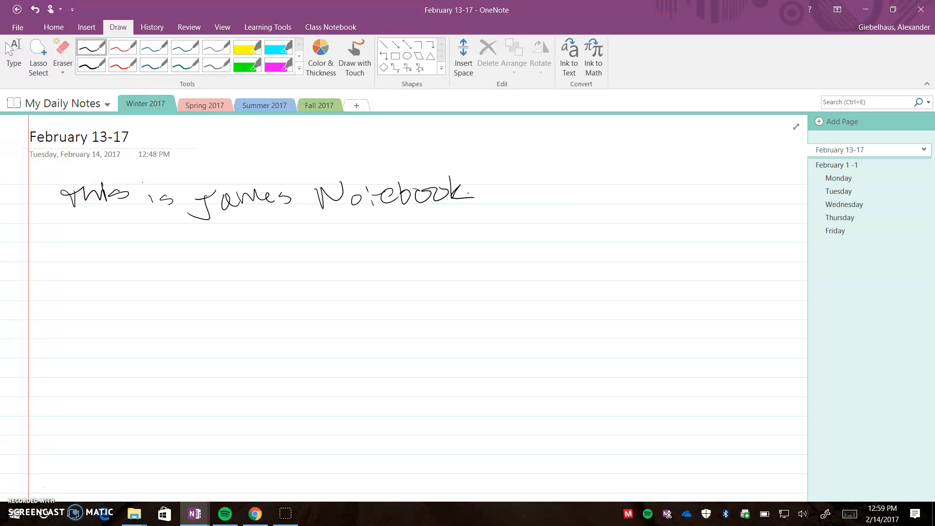
# - Erase the entire handwritten sentence from the February 13-17 page and leave drawing mode
pyautogui.click(63, 54)
pyautogui.moveTo(457, 184)
pyautogui.mouseDown()
pyautogui.moveTo(463, 194)
pyautogui.moveTo(427, 181)
pyautogui.moveTo(355, 208)
pyautogui.moveTo(300, 195)
pyautogui.moveTo(146, 209)
pyautogui.moveTo(100, 182)
pyautogui.moveTo(51, 212)
pyautogui.mouseUp()
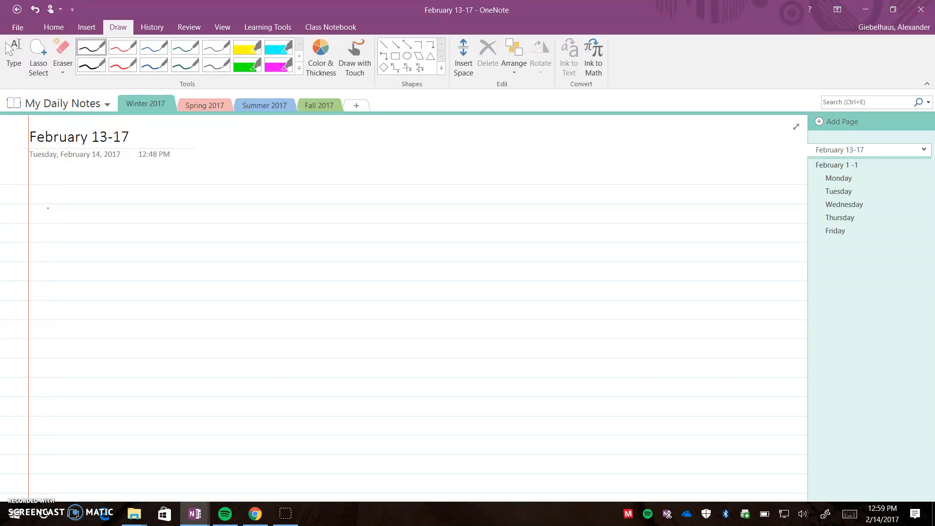
pyautogui.press('Escape')
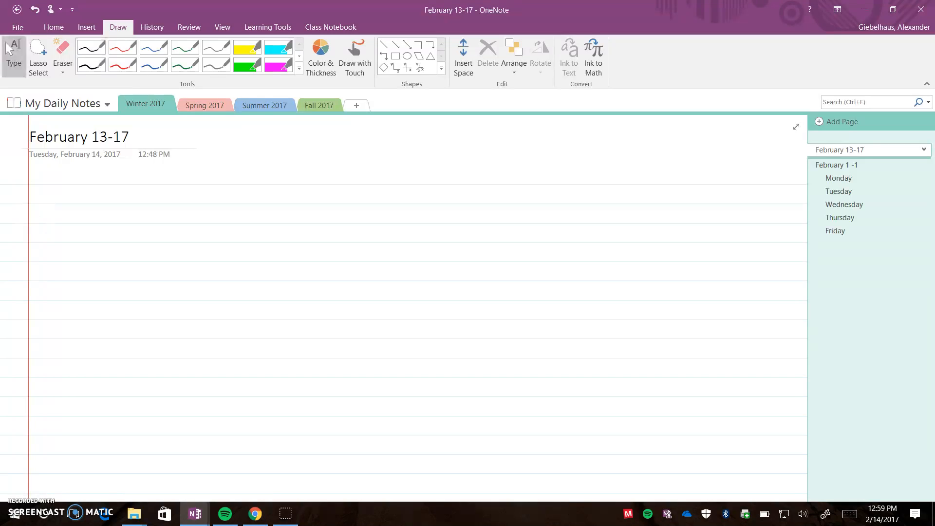